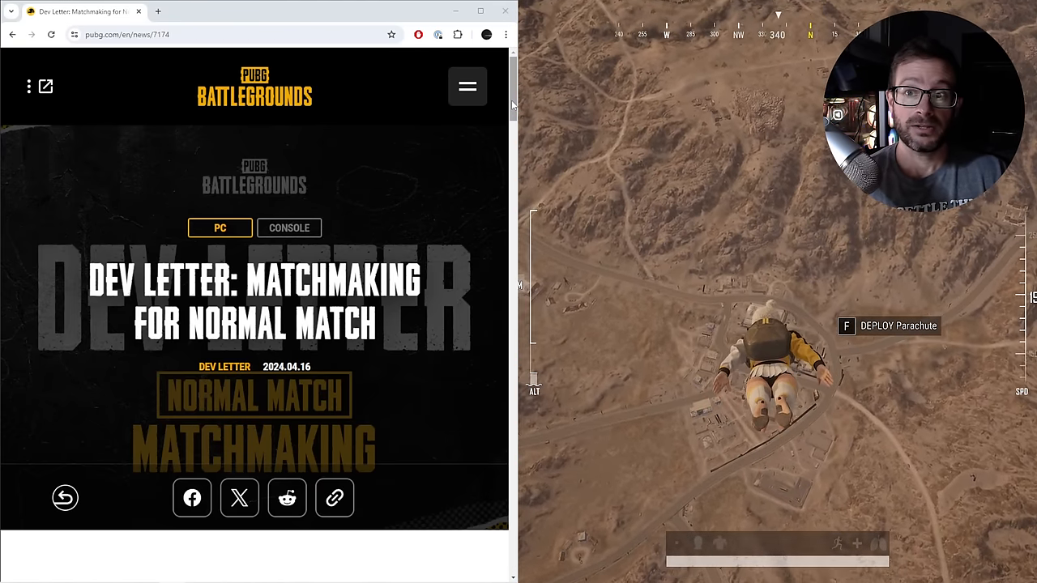
pyautogui.moveTo(512, 104); pyautogui.dragTo(515, 166)
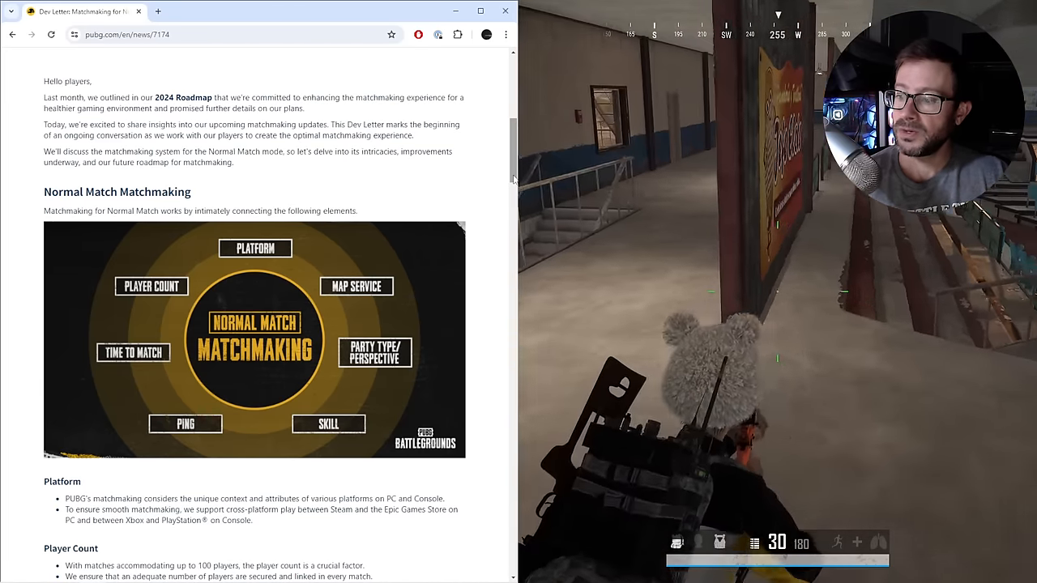
pyautogui.scroll(-1, 513, 178)
pyautogui.scroll(-4, 513, 178)
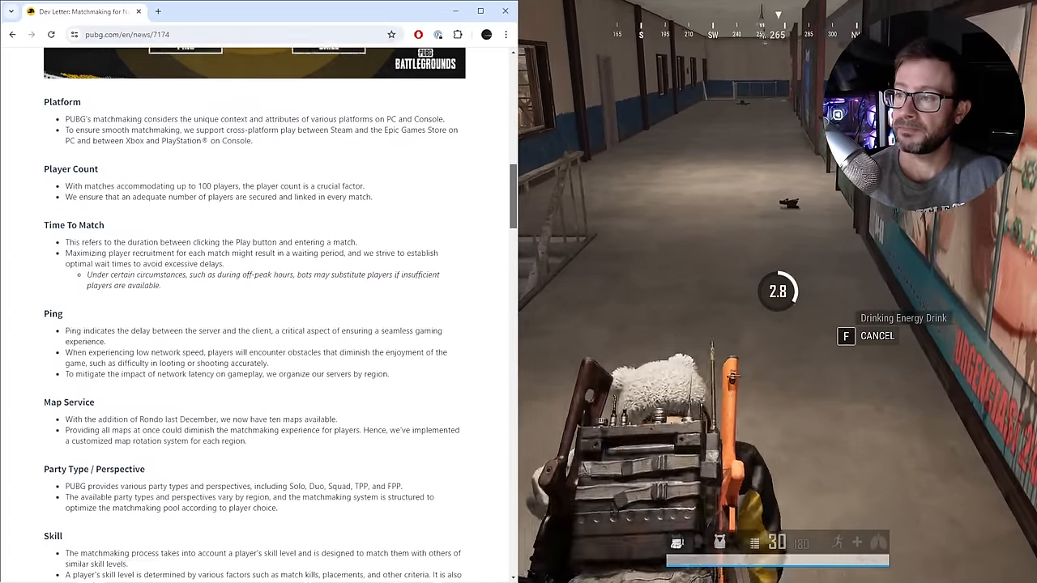
pyautogui.scroll(-1, 239, 147)
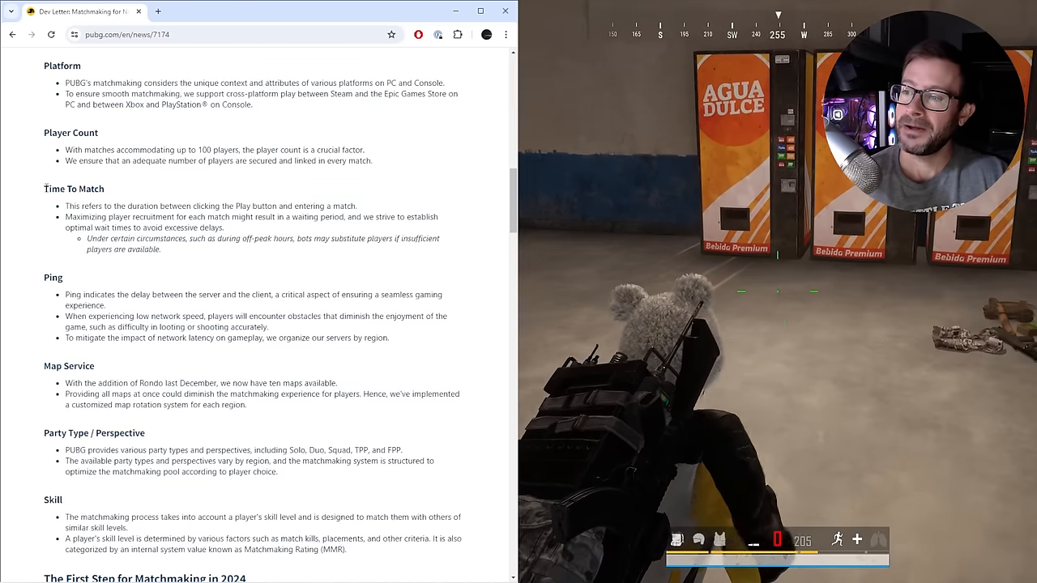
# Highlight the 'Time To Match' heading by drag-selecting its text
pyautogui.moveTo(43, 189); pyautogui.dragTo(105, 189)
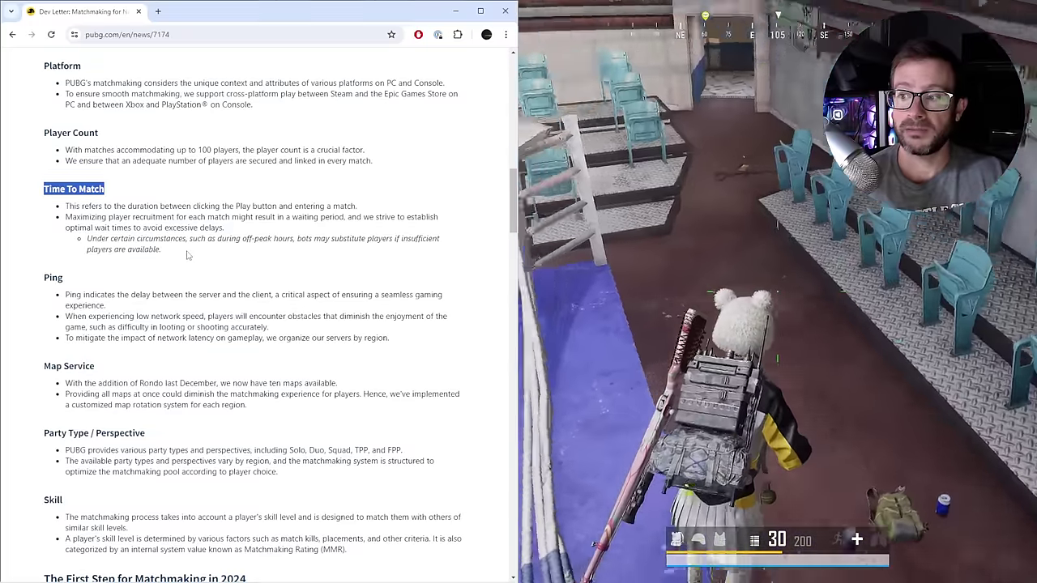
pyautogui.click(186, 255)
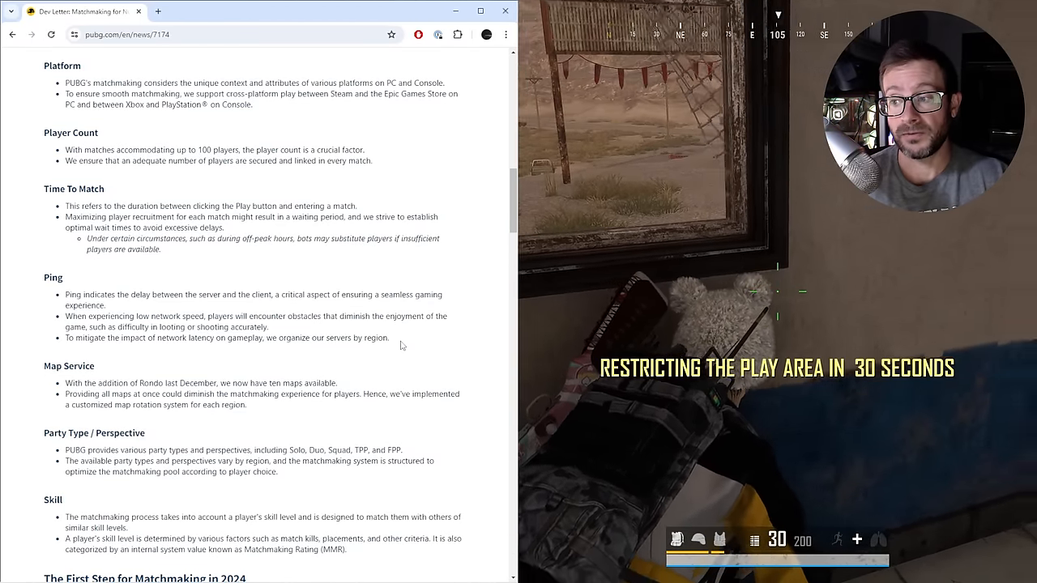
pyautogui.moveTo(42, 277); pyautogui.dragTo(65, 280)
# Clear the text selection on the Ping heading before moving to the 2024 section
pyautogui.click(70, 283)
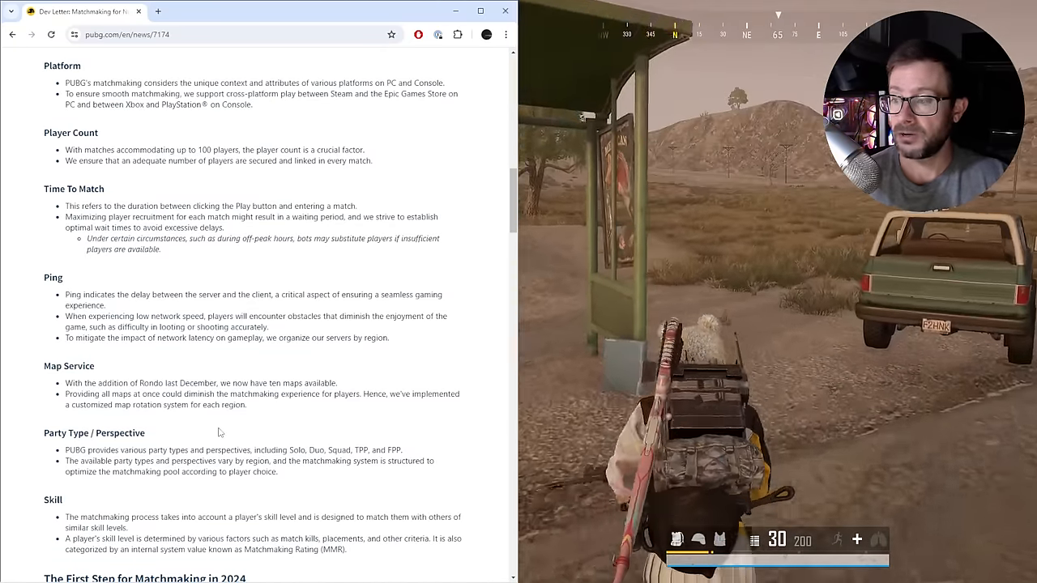
pyautogui.scroll(-1, 218, 432)
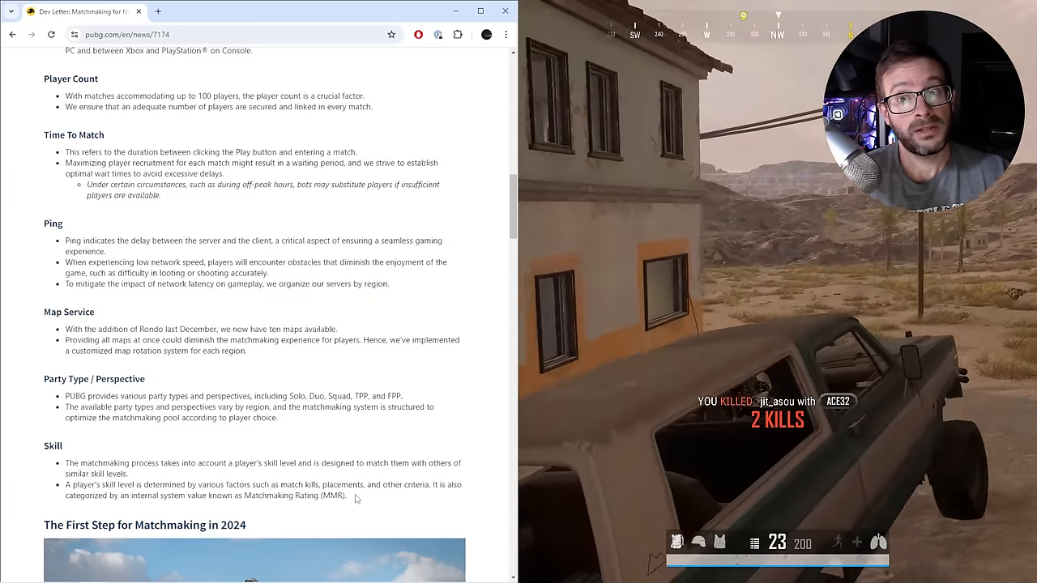
pyautogui.scroll(-3, 302, 527)
pyautogui.scroll(-2, 302, 526)
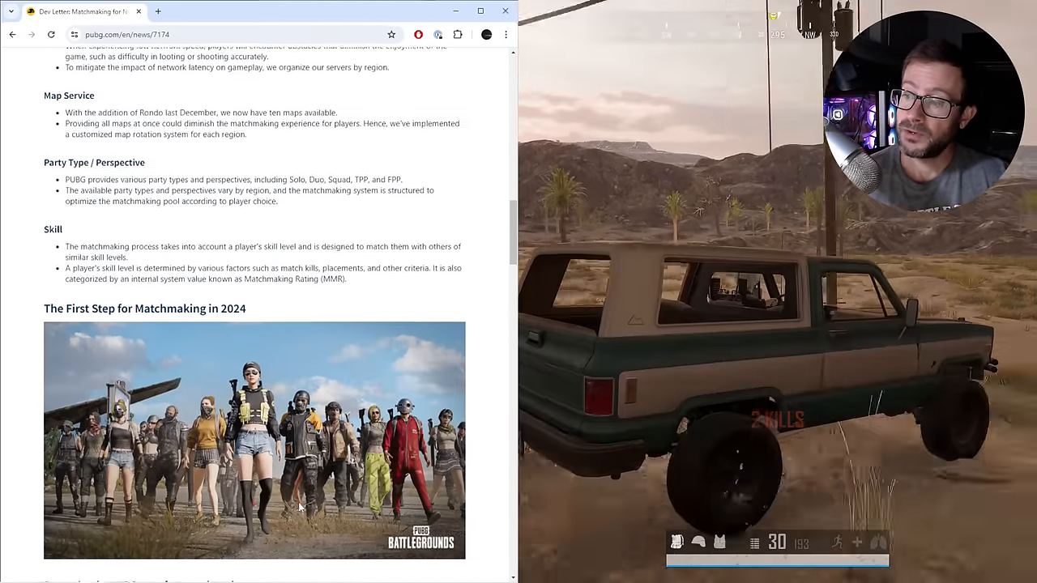
pyautogui.scroll(-4, 275, 324)
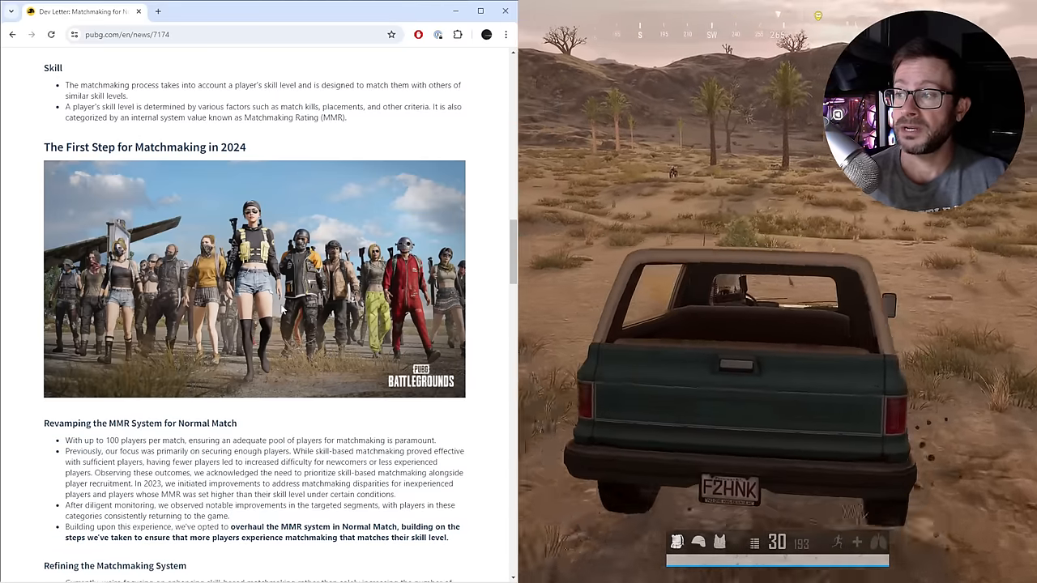
pyautogui.scroll(-1, 281, 306)
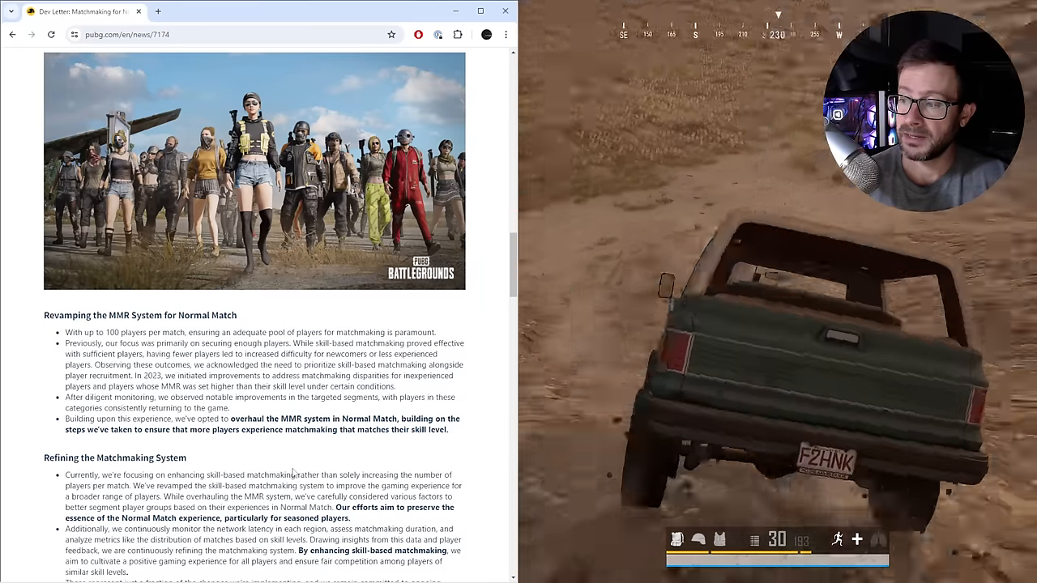
pyautogui.scroll(-3, 293, 473)
pyautogui.scroll(-1, 293, 473)
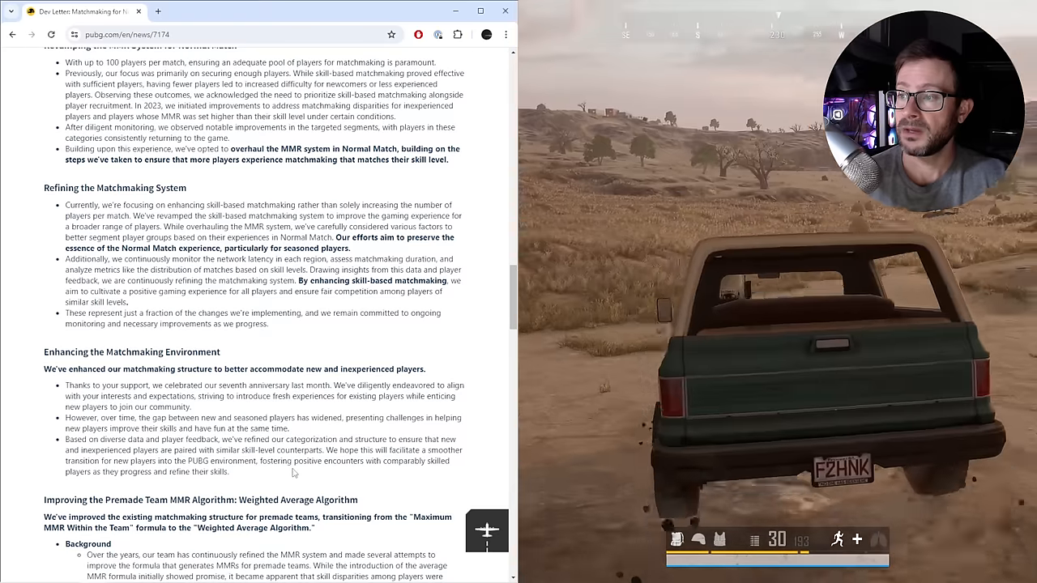
pyautogui.scroll(-1, 293, 473)
pyautogui.scroll(-1, 293, 469)
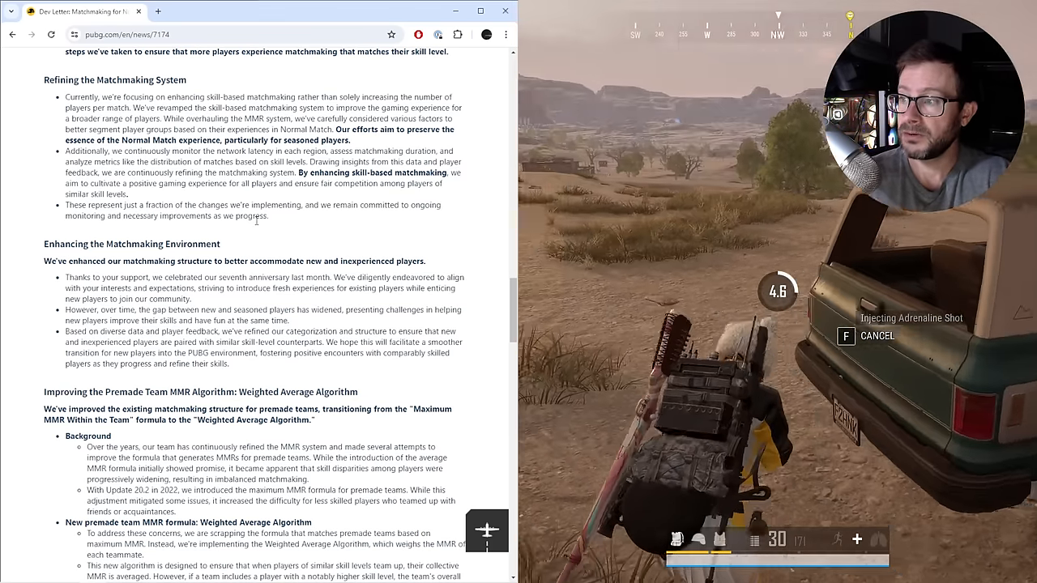
pyautogui.scroll(-1, 268, 224)
pyautogui.scroll(-1, 256, 220)
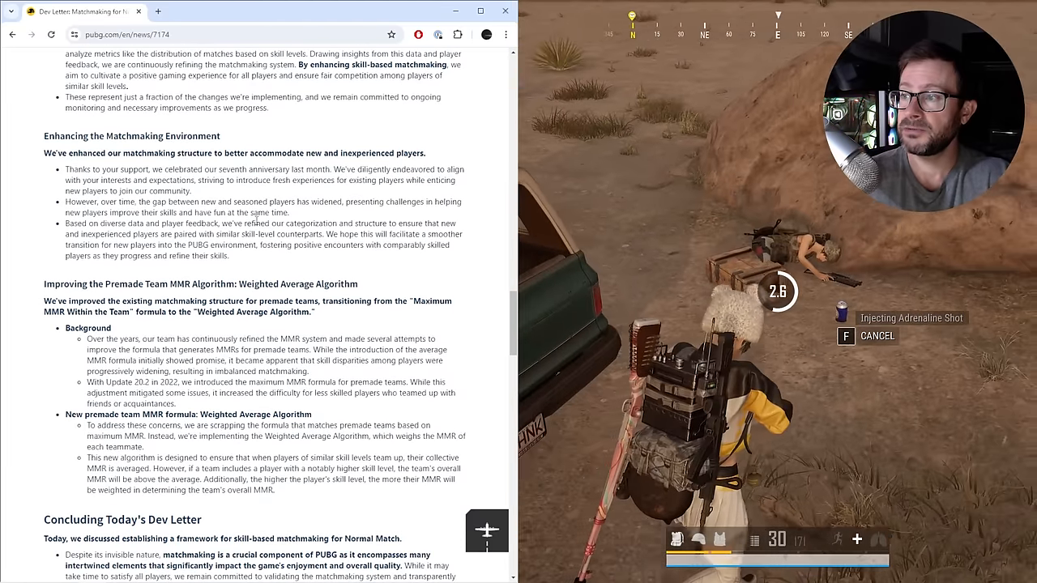
pyautogui.scroll(-1, 256, 223)
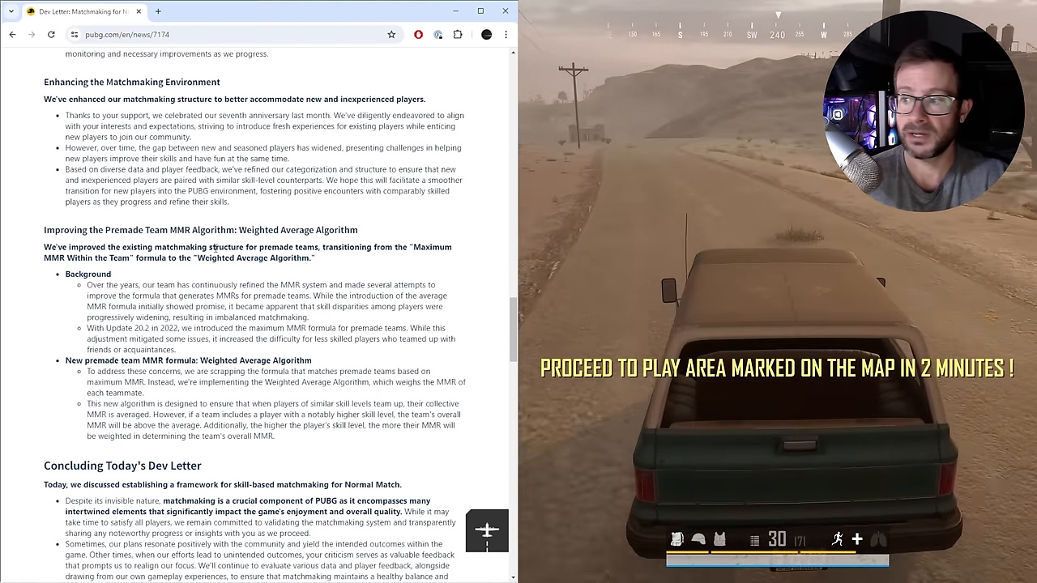
pyautogui.scroll(-2, 243, 211)
pyautogui.scroll(-1, 215, 247)
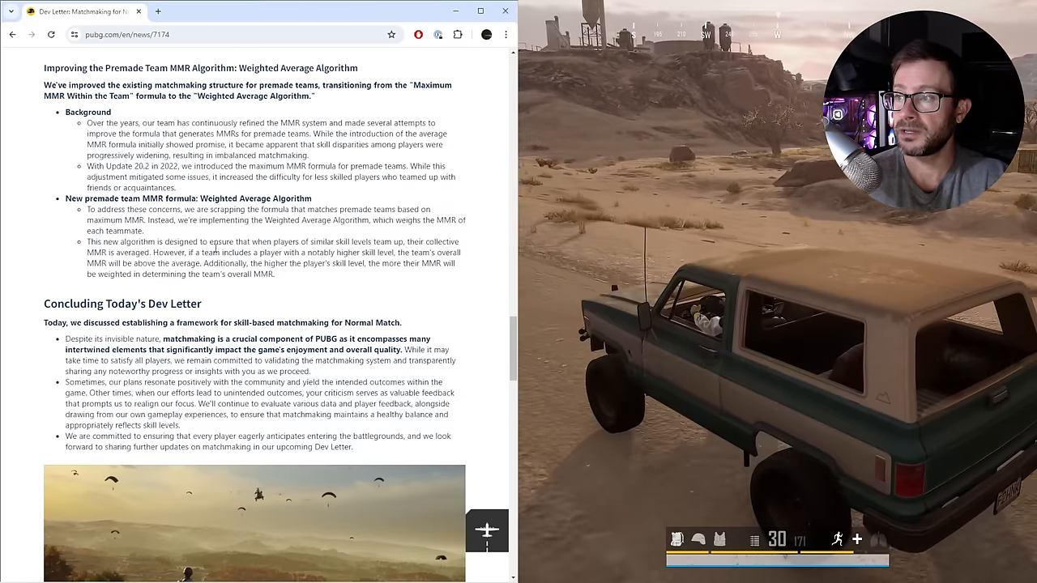
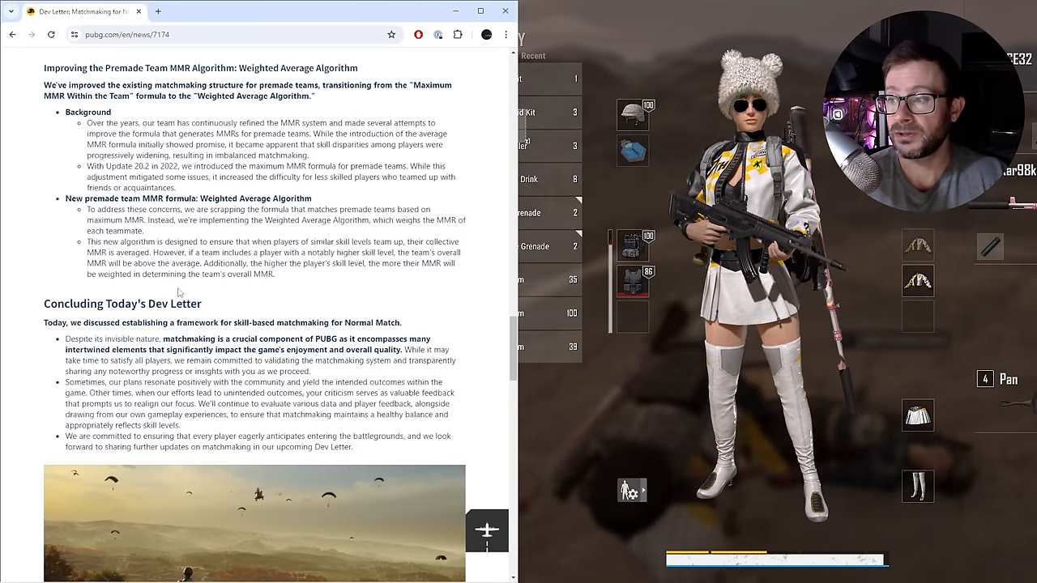
pyautogui.scroll(-1, 198, 303)
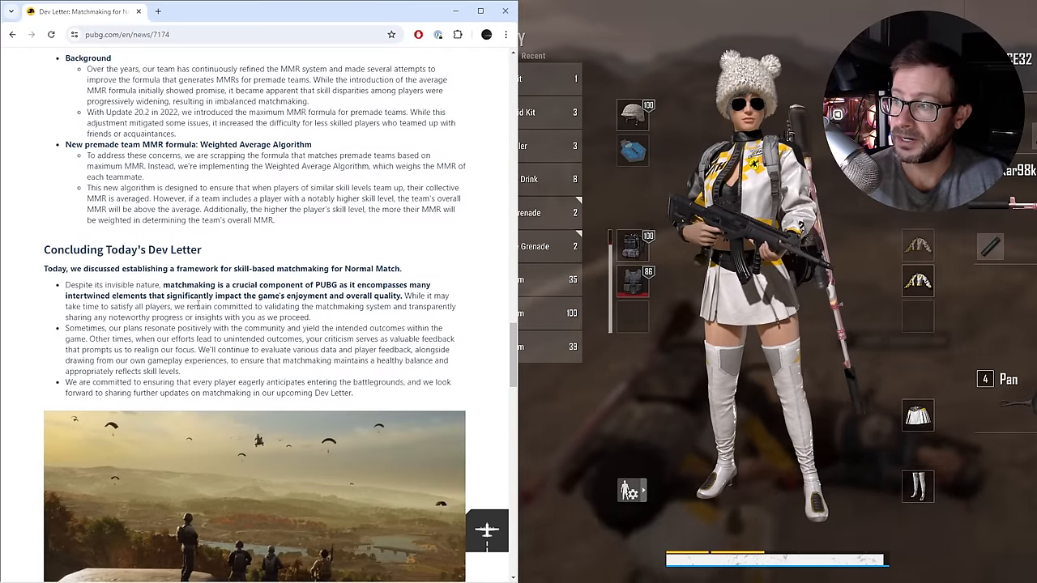
pyautogui.scroll(-1, 197, 303)
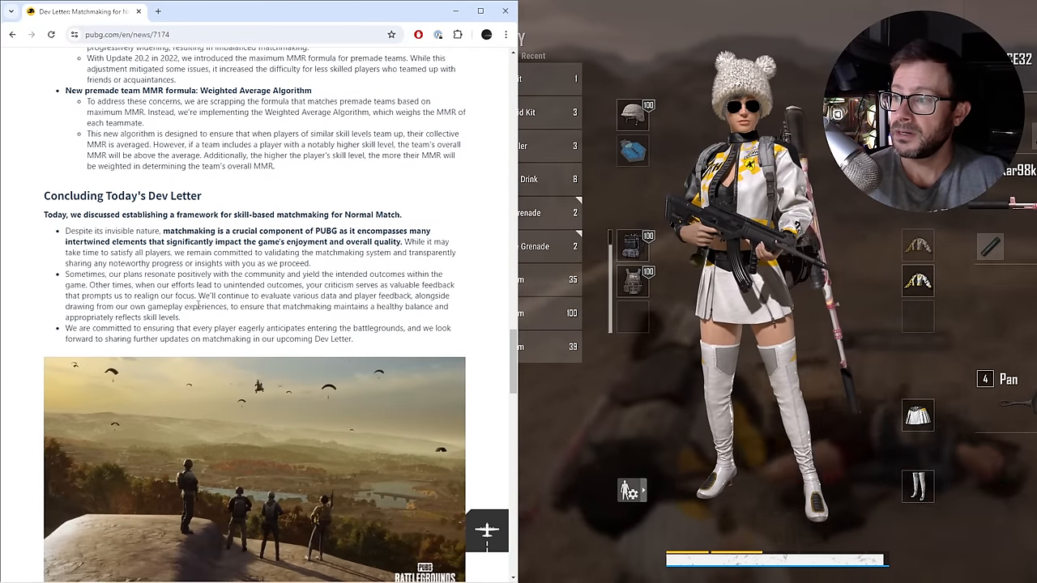
pyautogui.scroll(-1, 197, 304)
pyautogui.scroll(-1, 197, 304)
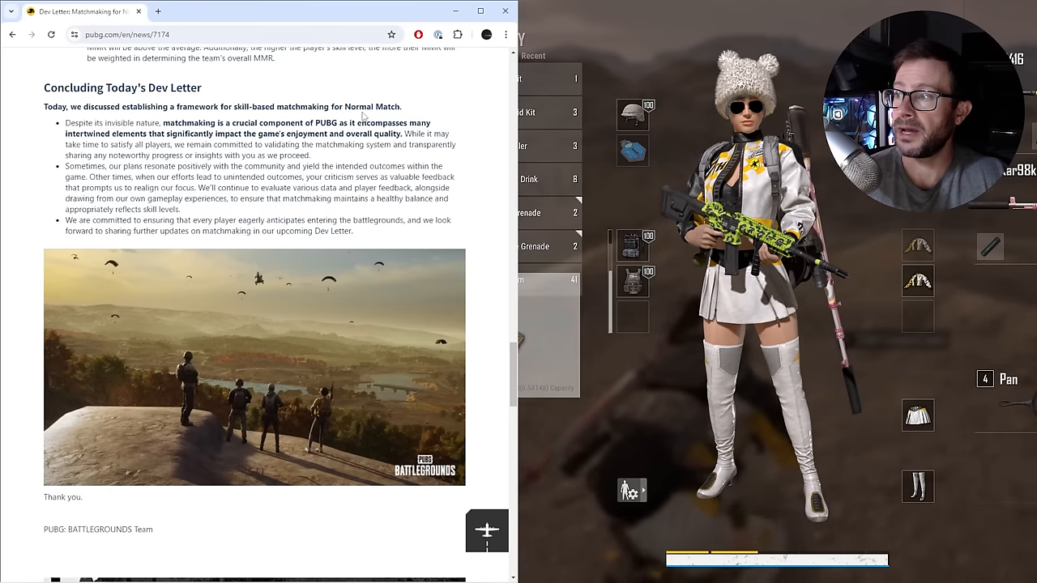
# Highlight the phrase 'skill-based matchmaking' while reading the concluding section and team sign-off
pyautogui.moveTo(234, 106); pyautogui.dragTo(331, 106)
pyautogui.click(418, 104)
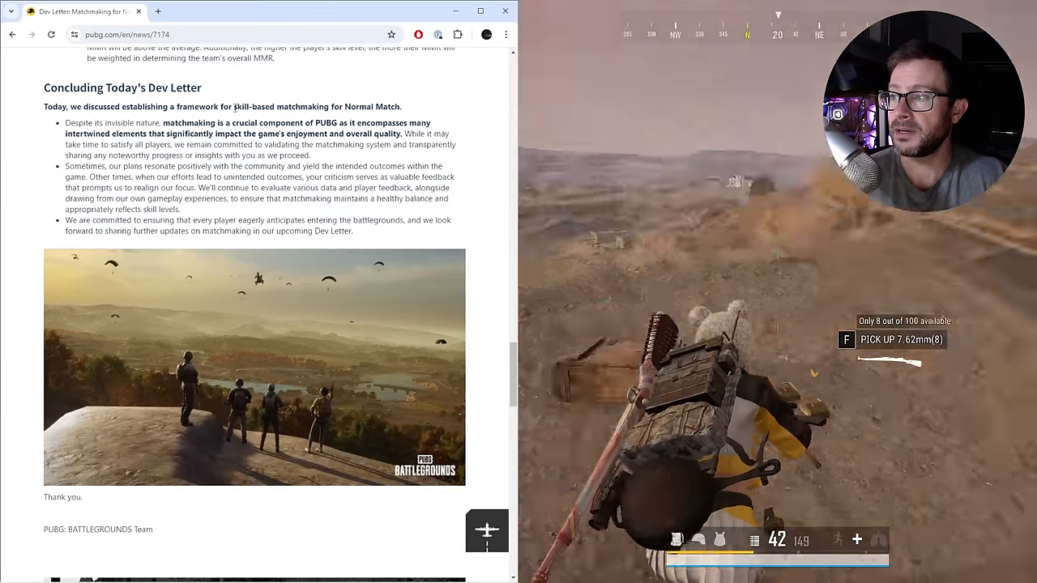
pyautogui.moveTo(234, 107); pyautogui.dragTo(330, 106)
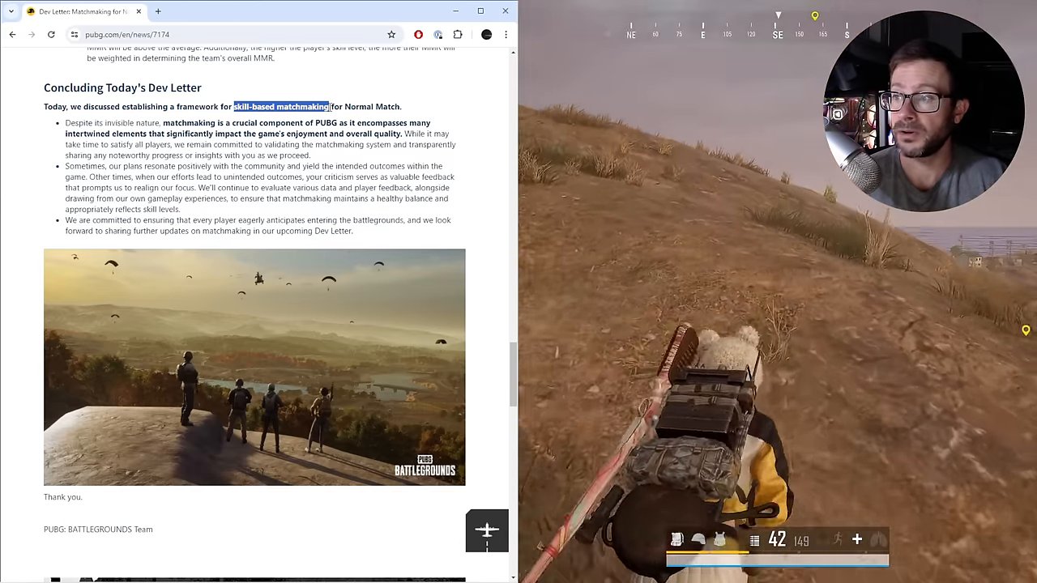
pyautogui.click(145, 146)
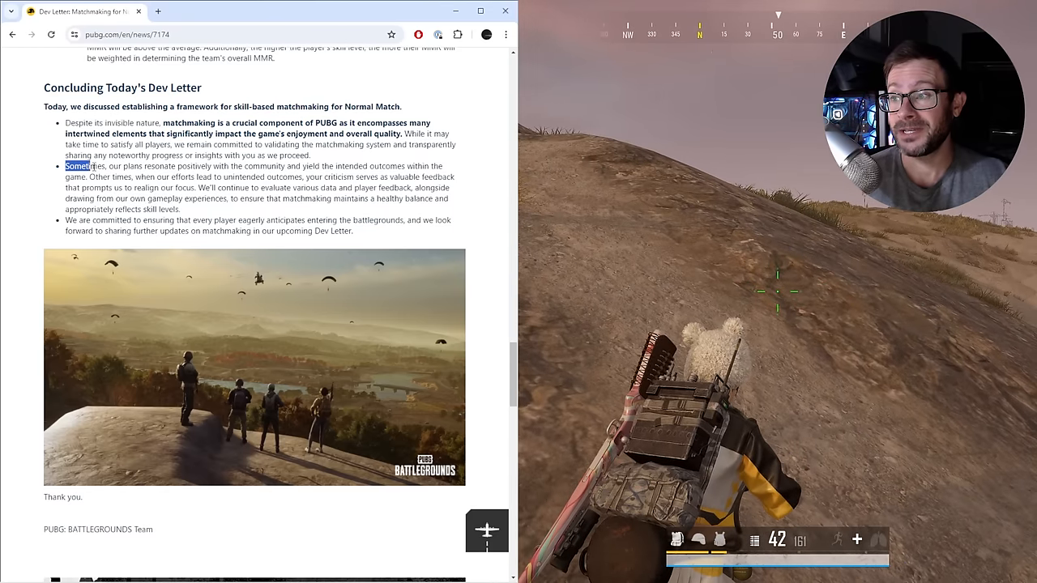
pyautogui.click(165, 166)
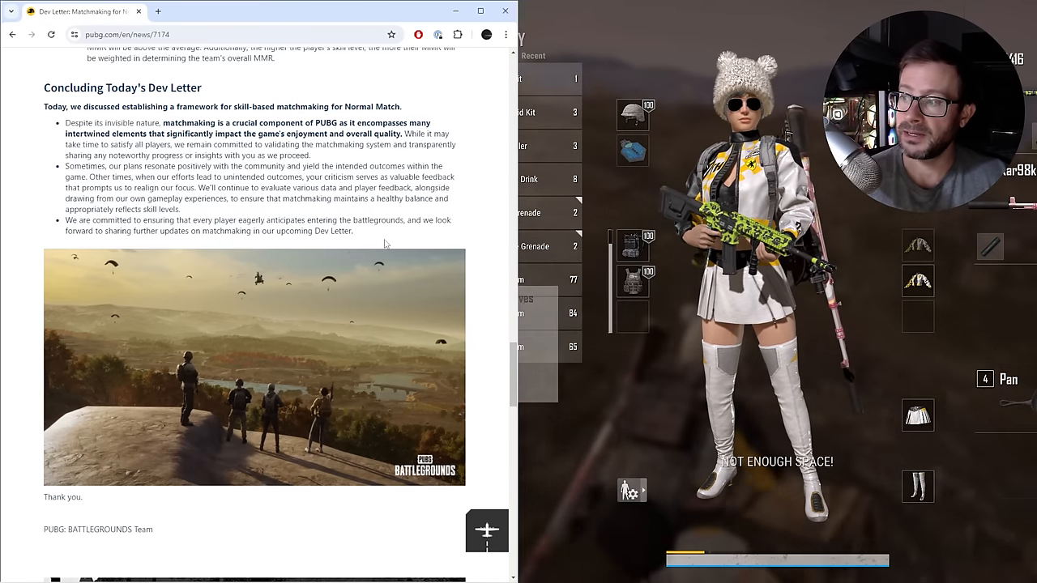
pyautogui.scroll(-1, 385, 242)
pyautogui.scroll(-1, 384, 242)
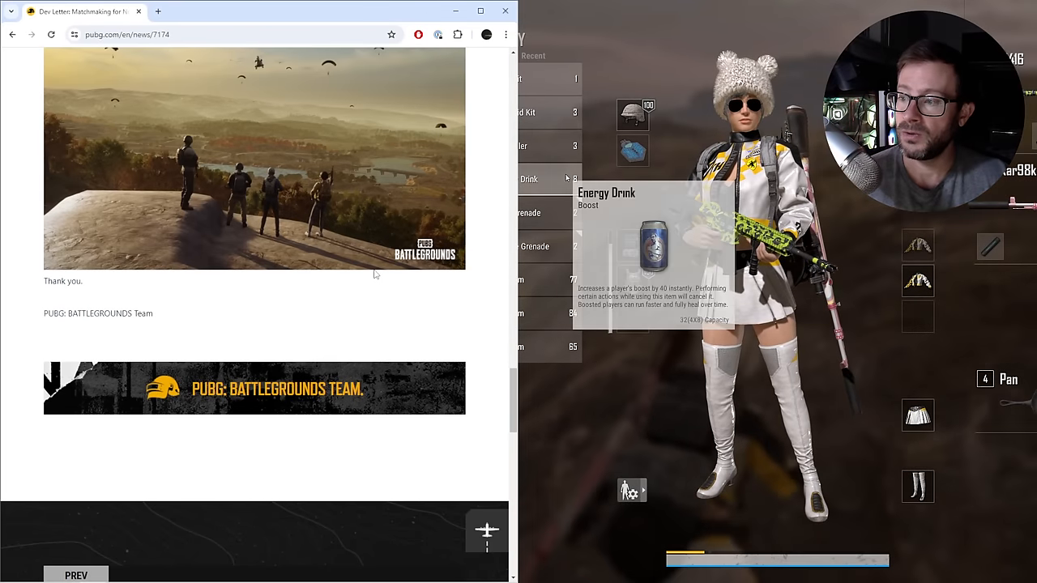
pyautogui.scroll(1, 363, 292)
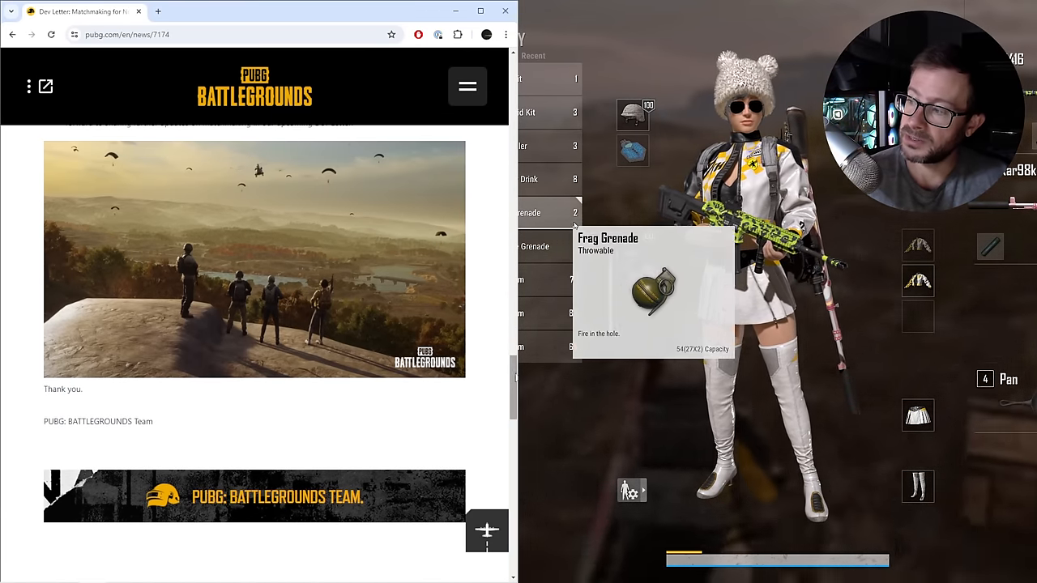
pyautogui.moveTo(512, 379); pyautogui.dragTo(512, 63)
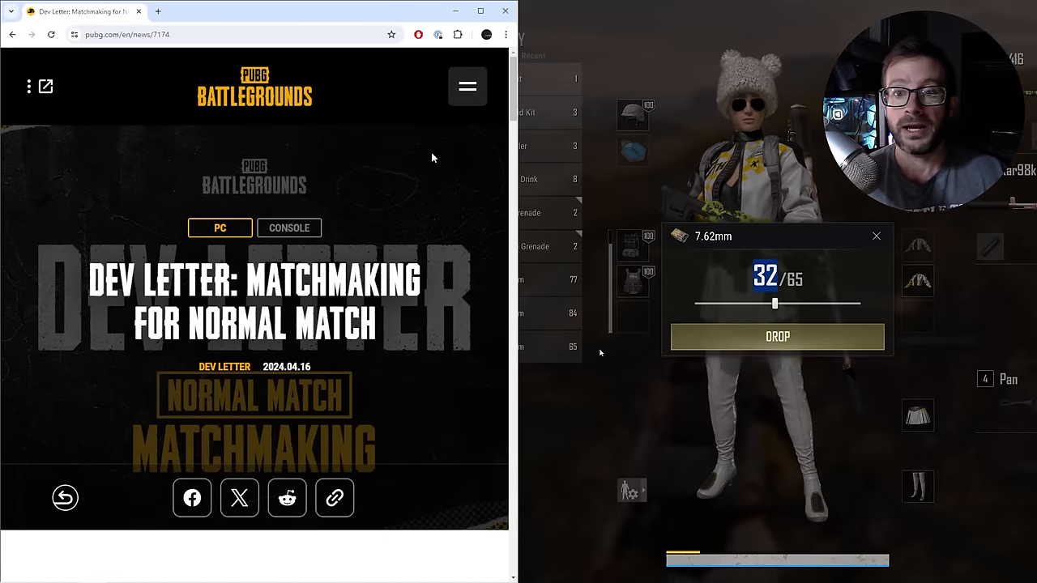